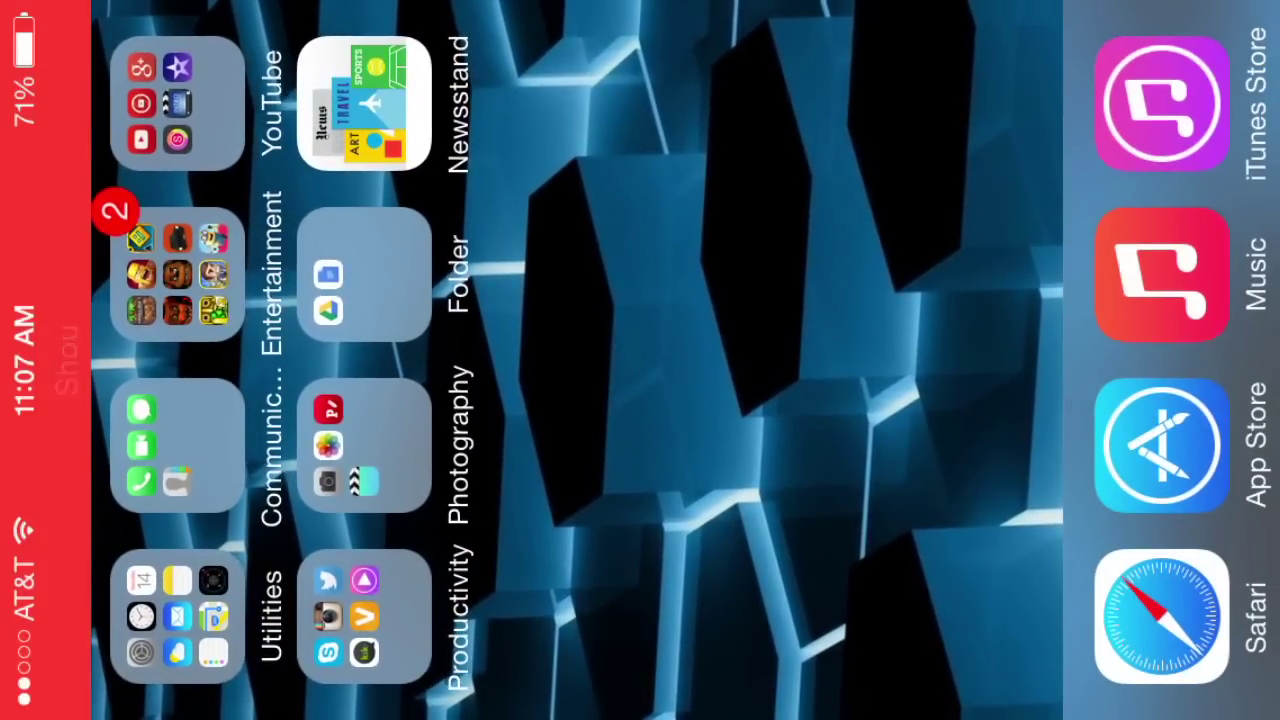
# Launch Phonto from the Photography folder
pyautogui.moveTo(958, 648); pyautogui.dragTo(990, 148)
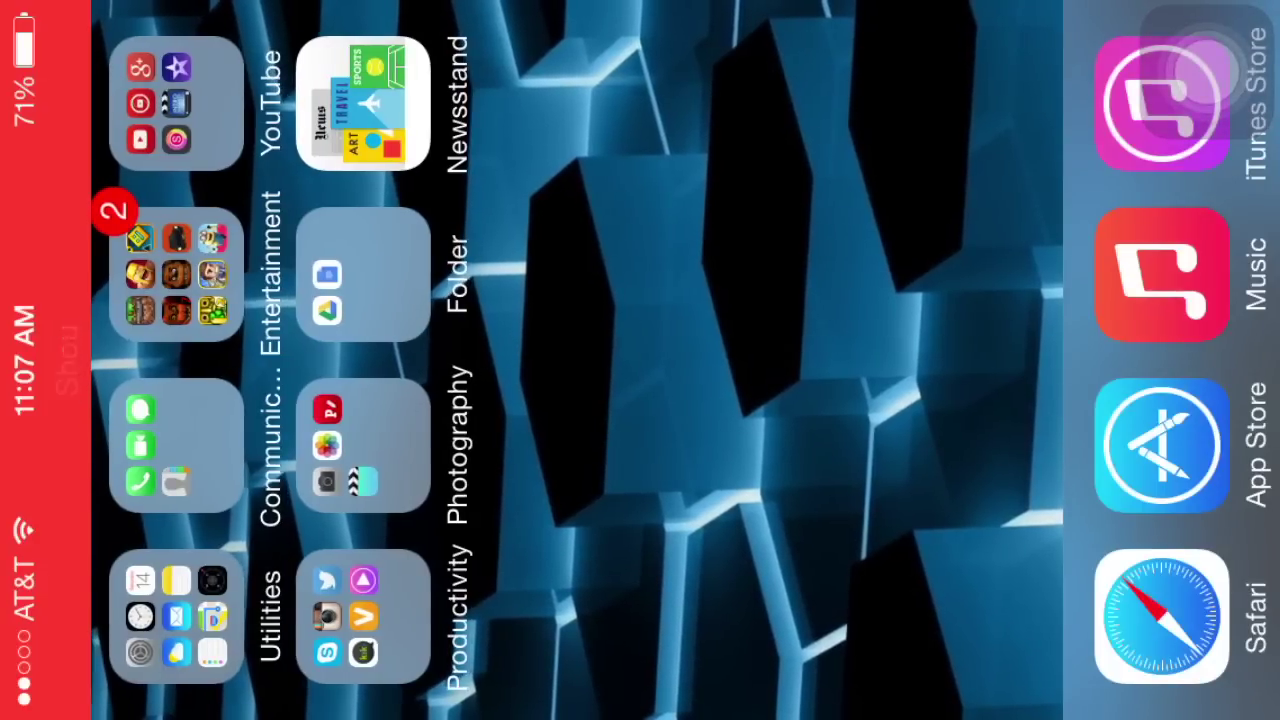
pyautogui.click(364, 445)
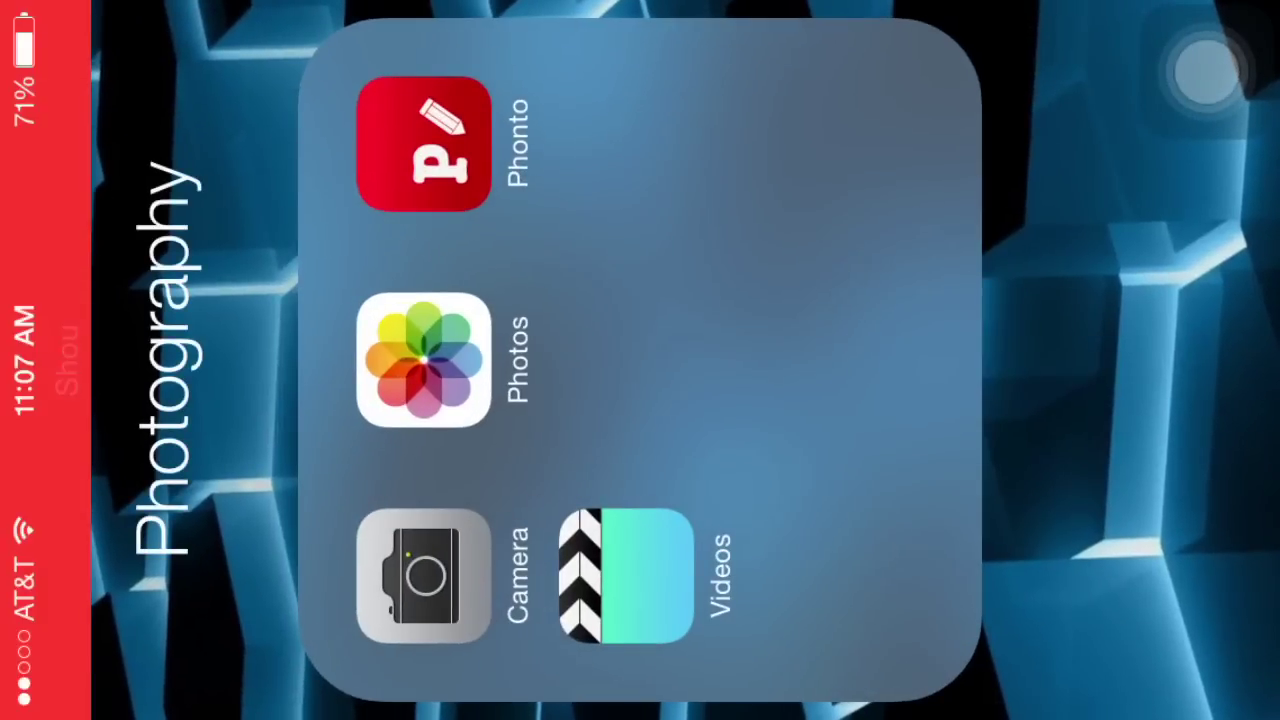
pyautogui.click(1100, 400)
pyautogui.click(366, 370)
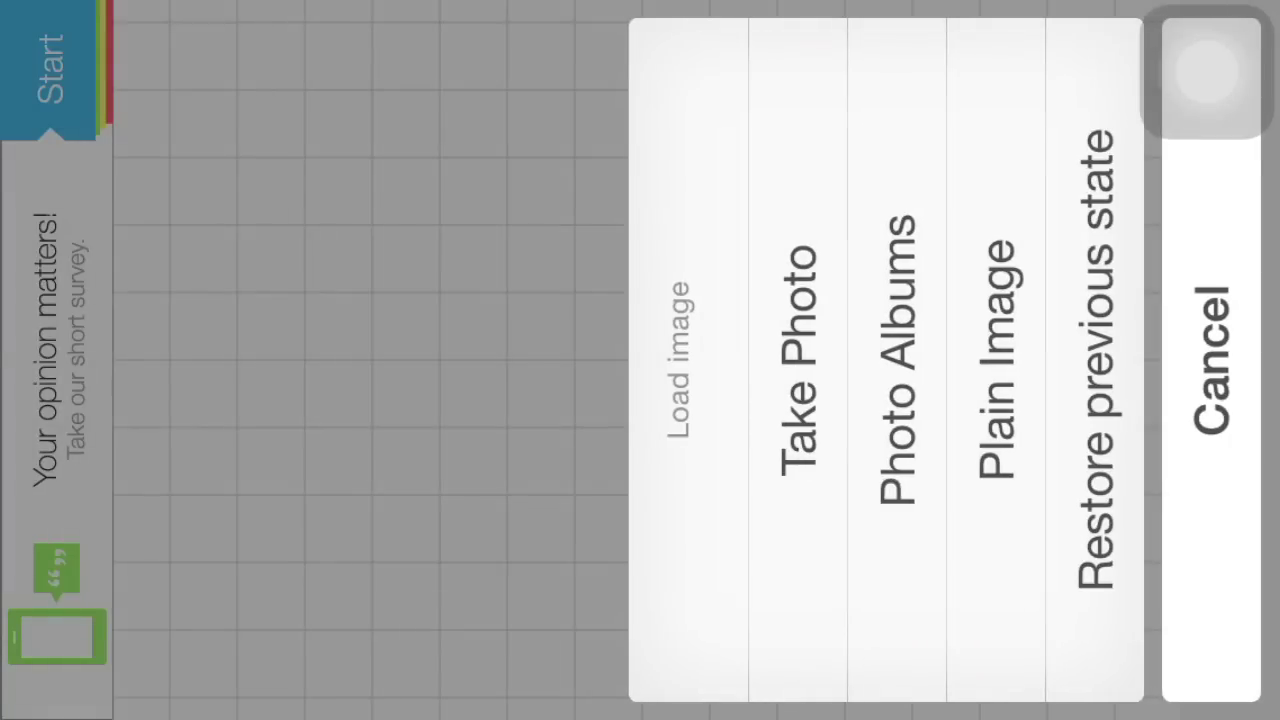
# Load the Geometry Dash title image from Moments onto the Phonto canvas
pyautogui.click(1211, 360)
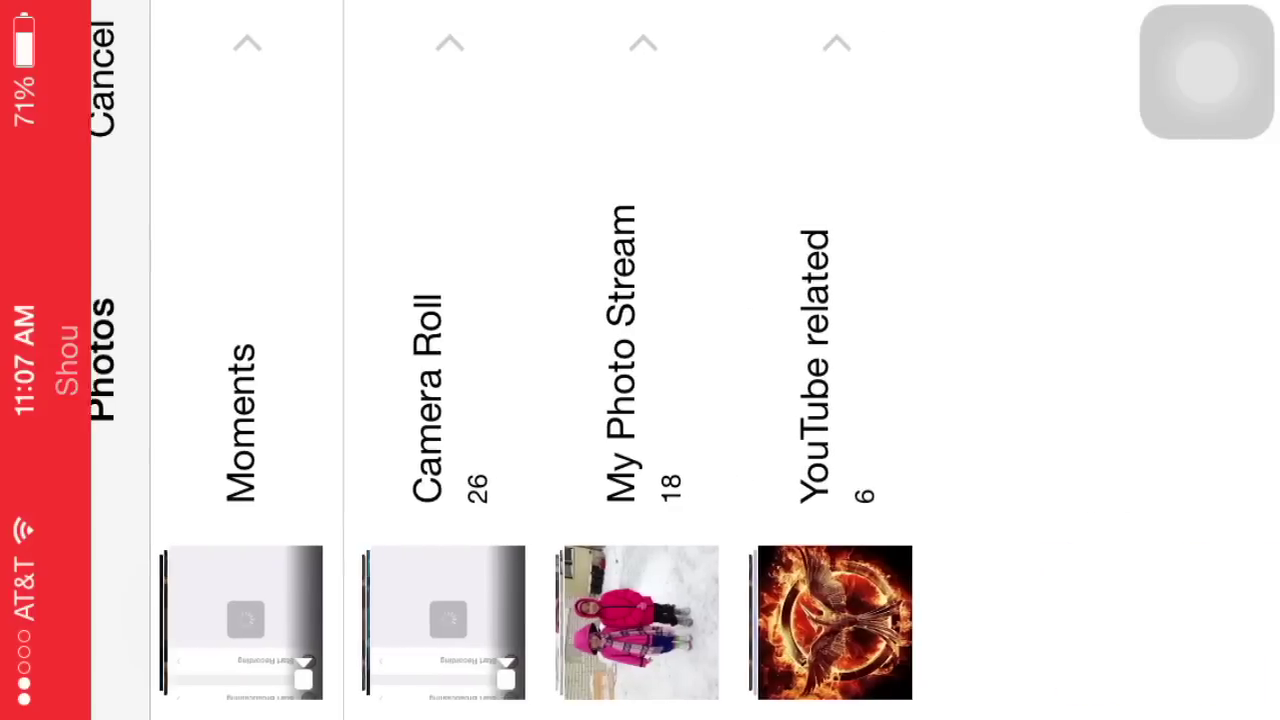
pyautogui.click(240, 400)
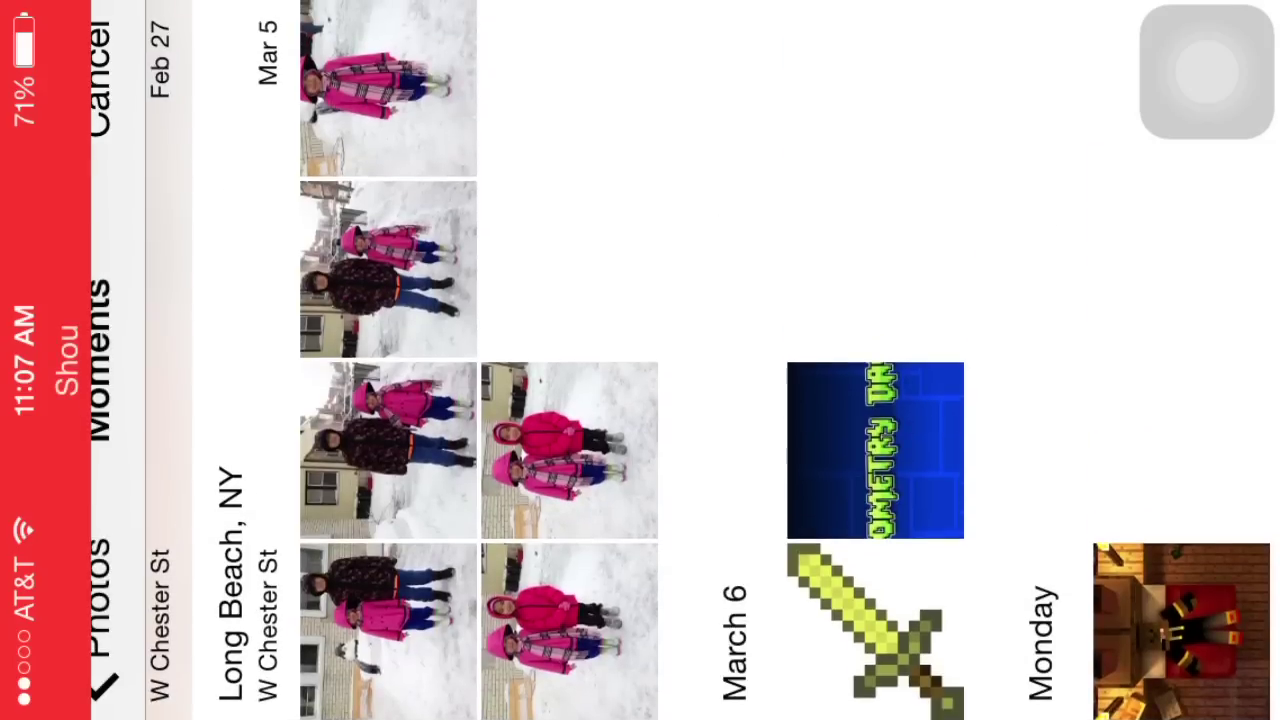
pyautogui.click(65, 360)
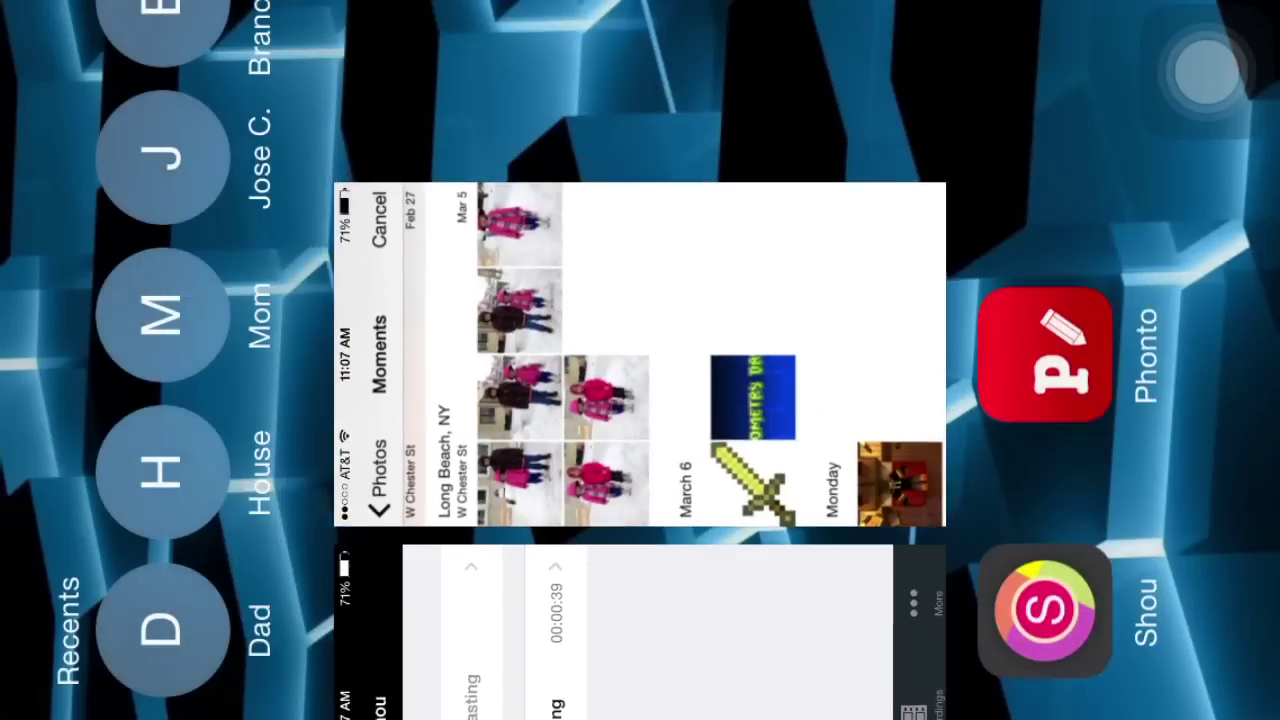
pyautogui.click(640, 370)
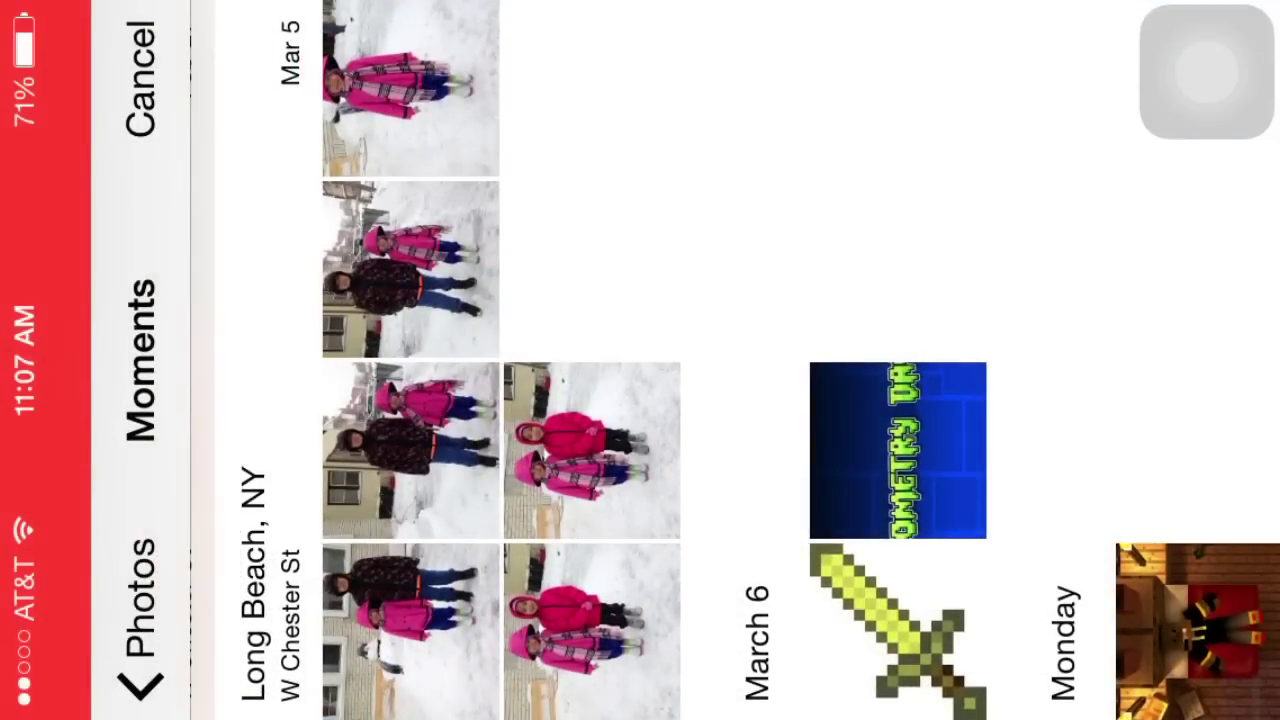
pyautogui.click(897, 450)
pyautogui.click(50, 65)
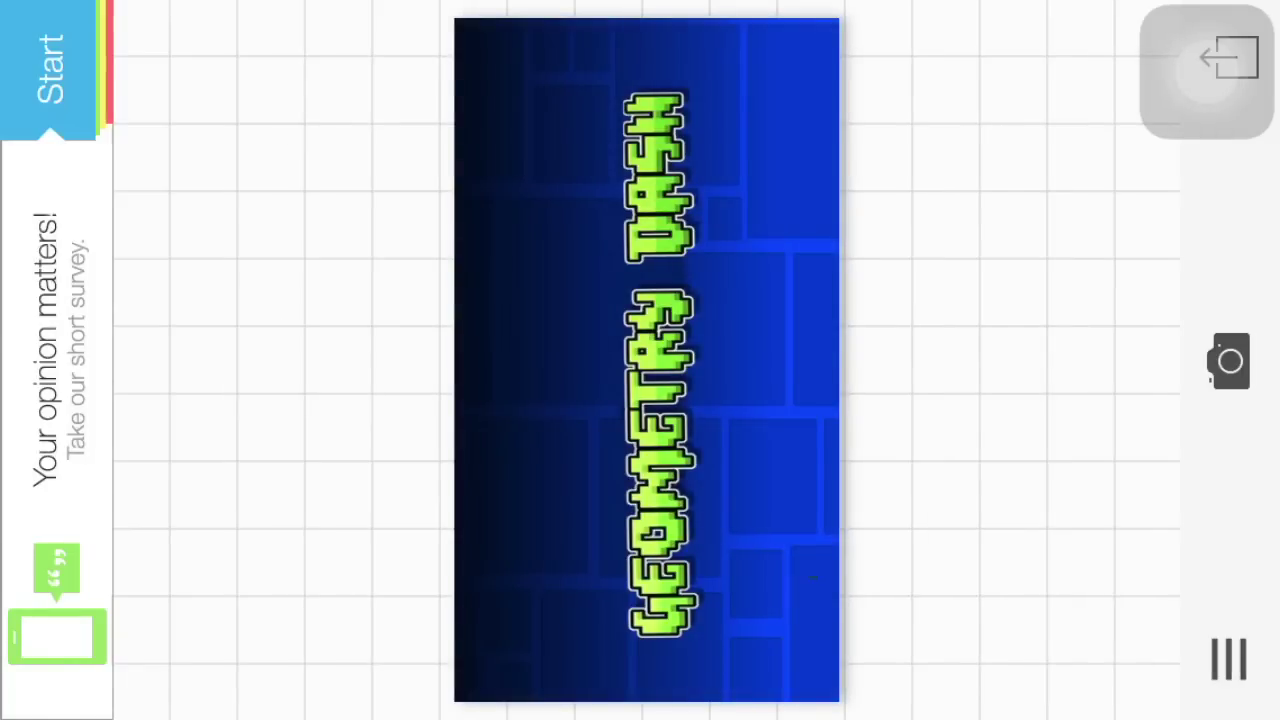
pyautogui.click(1229, 659)
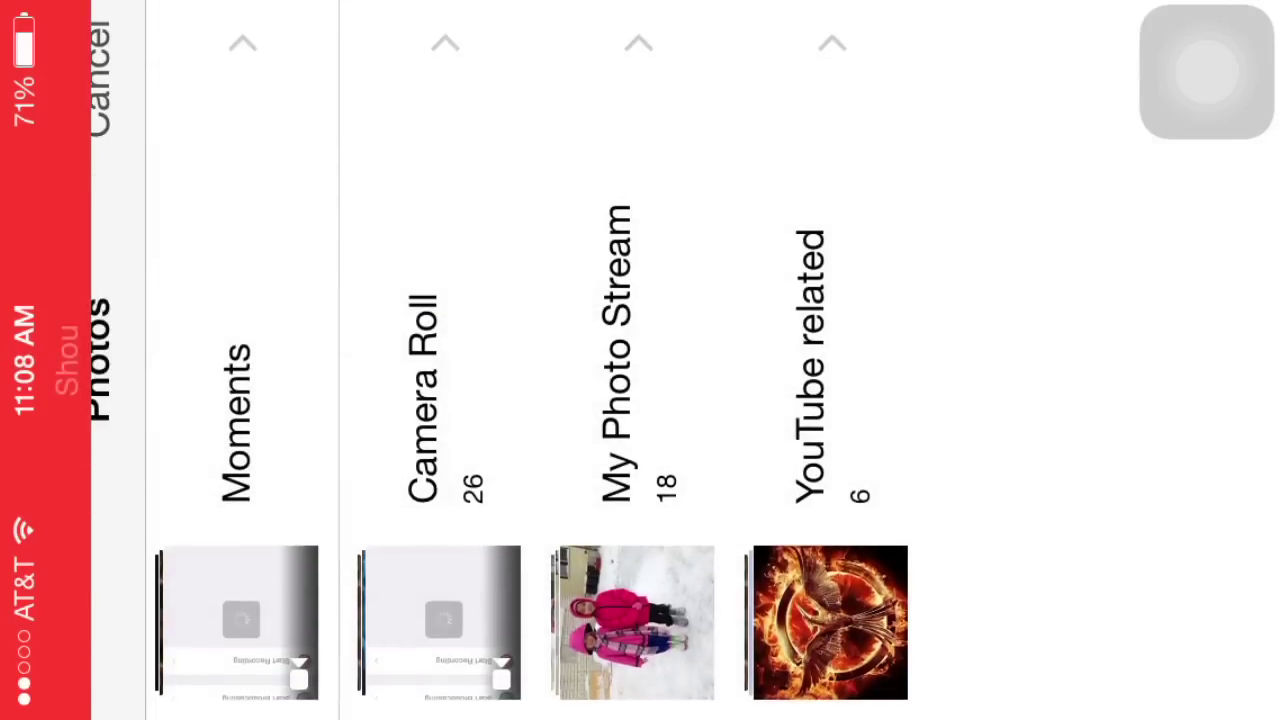
pyautogui.click(240, 420)
pyautogui.click(875, 630)
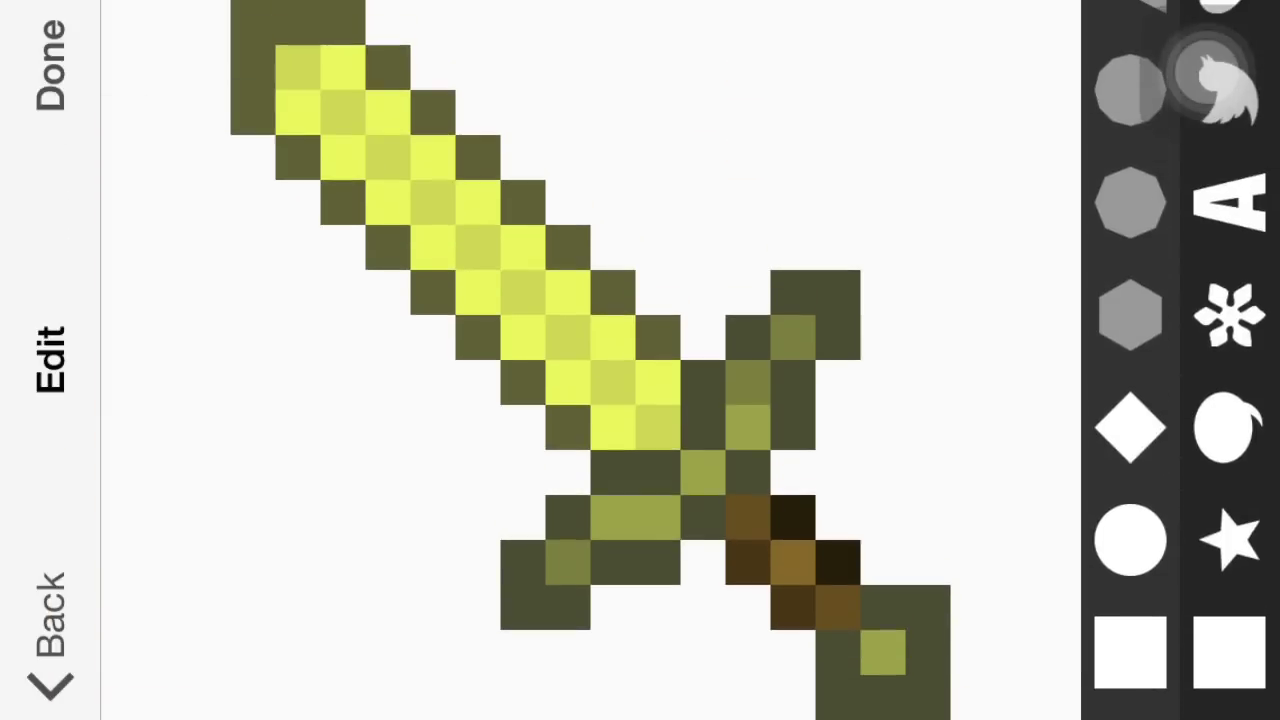
pyautogui.click(1230, 65)
pyautogui.click(695, 191)
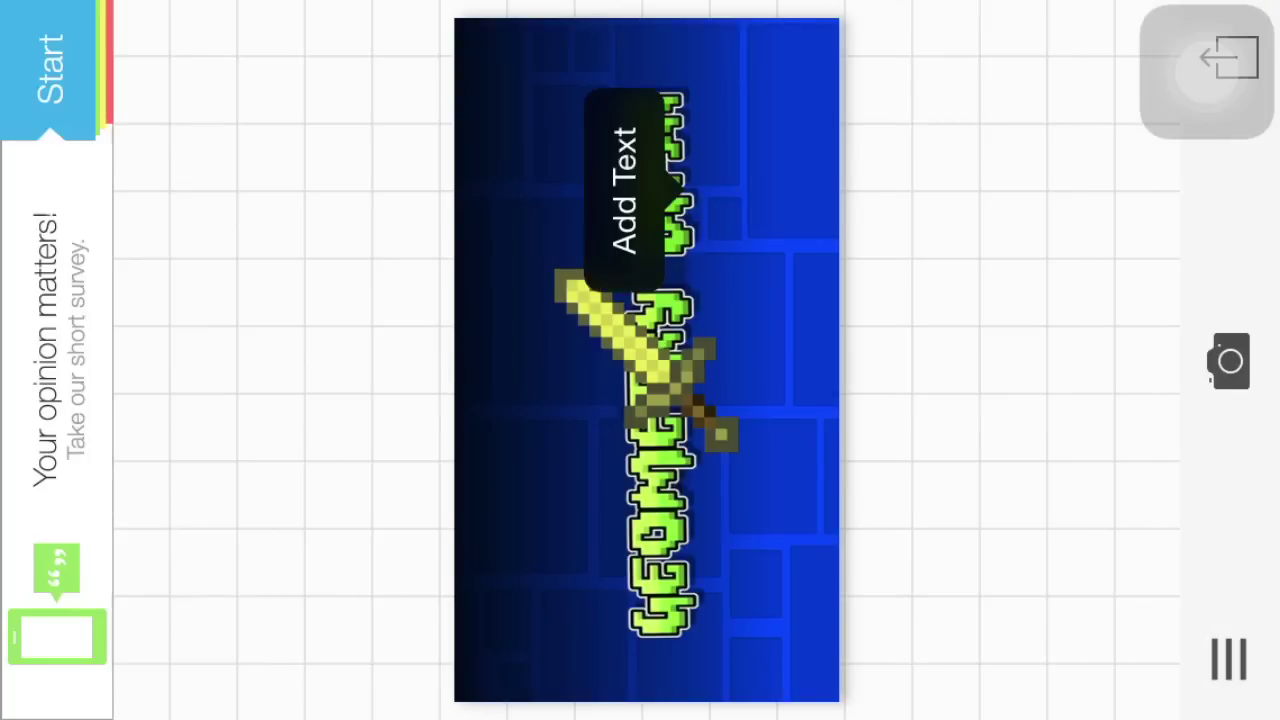
pyautogui.moveTo(645, 360)
pyautogui.mouseDown()
pyautogui.moveTo(737, 371)
pyautogui.moveTo(743, 186)
pyautogui.moveTo(800, 280)
pyautogui.moveTo(620, 275)
pyautogui.mouseUp()
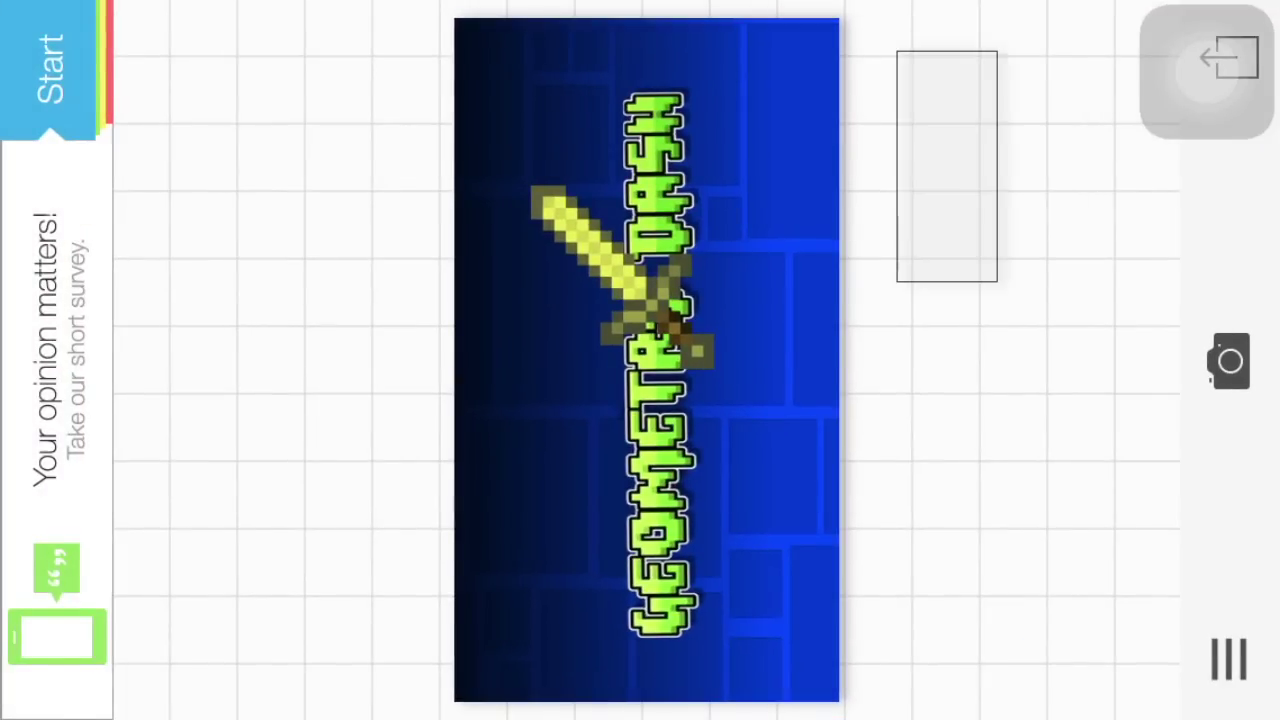
pyautogui.moveTo(620, 280)
pyautogui.mouseDown()
pyautogui.moveTo(800, 190)
pyautogui.moveTo(723, 183)
pyautogui.moveTo(960, 360)
pyautogui.mouseUp()
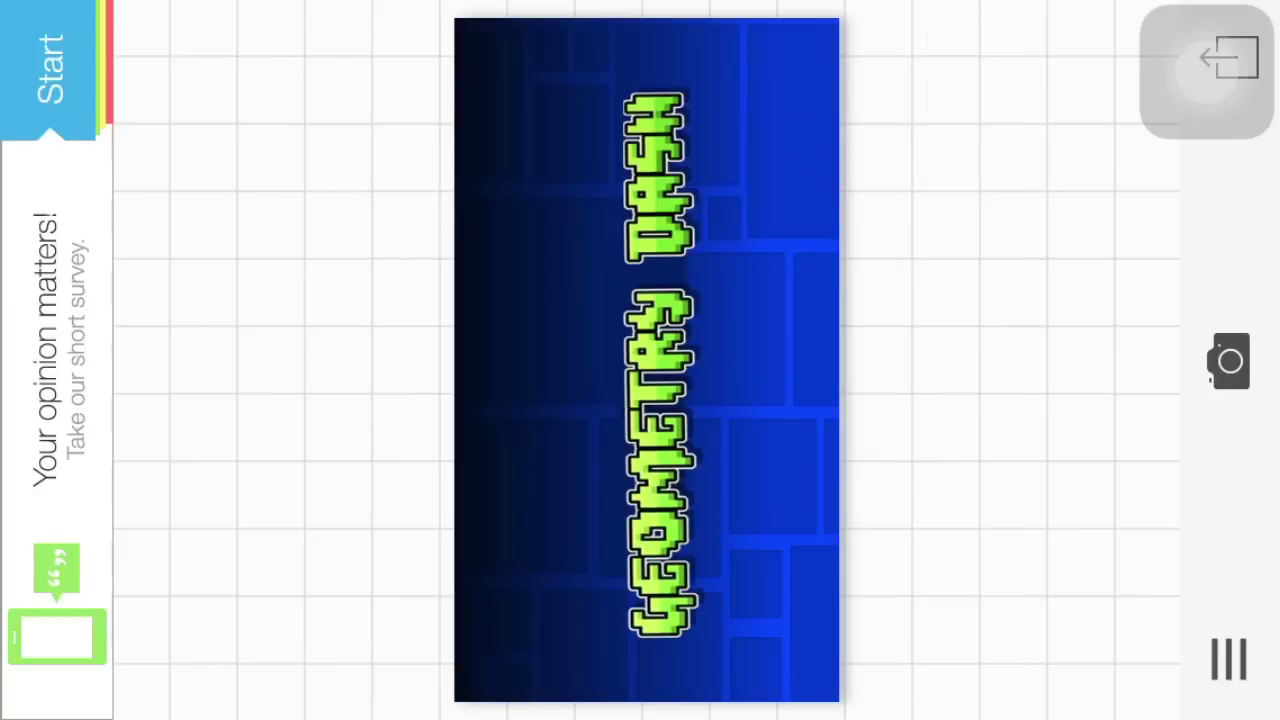
# Tap around the Geometry Dash canvas, then briefly go to the home screen
pyautogui.click(856, 167)
pyautogui.click(979, 571)
pyautogui.click(1077, 343)
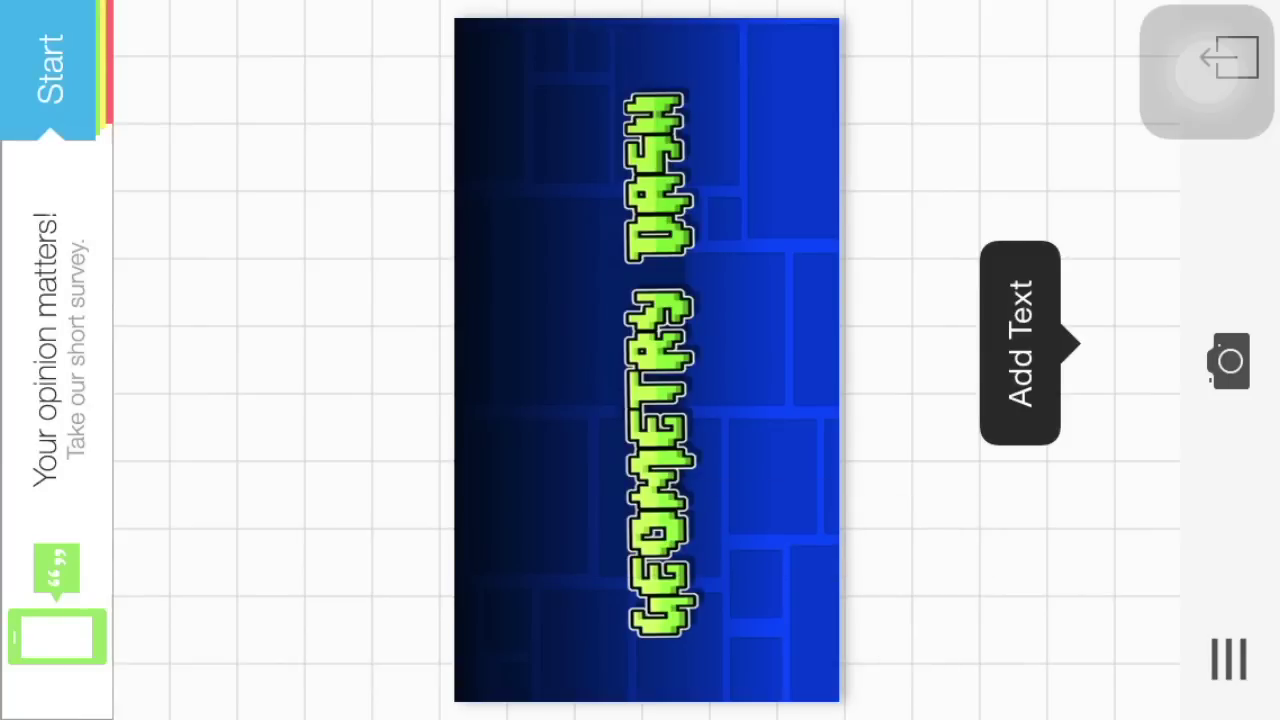
pyautogui.press('super')
pyautogui.press('super')
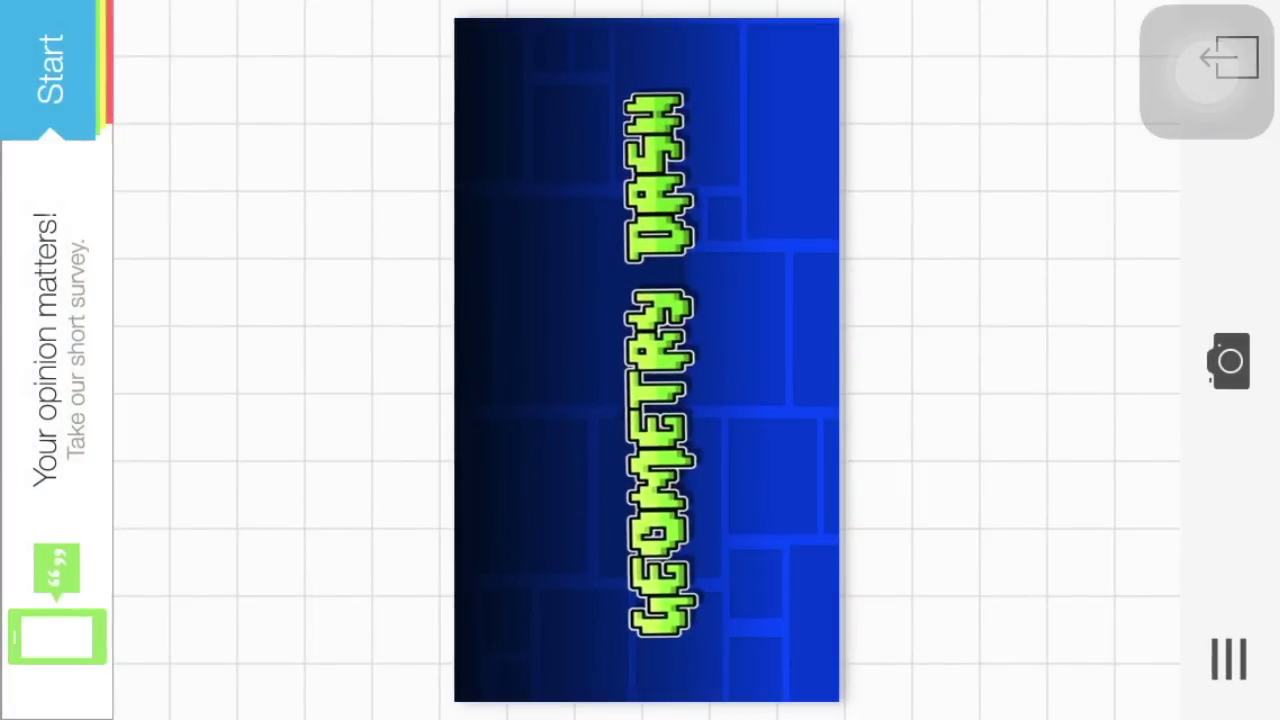
# Save the Geometry Dash image to the photo library from the share sheet
pyautogui.click(1229, 57)
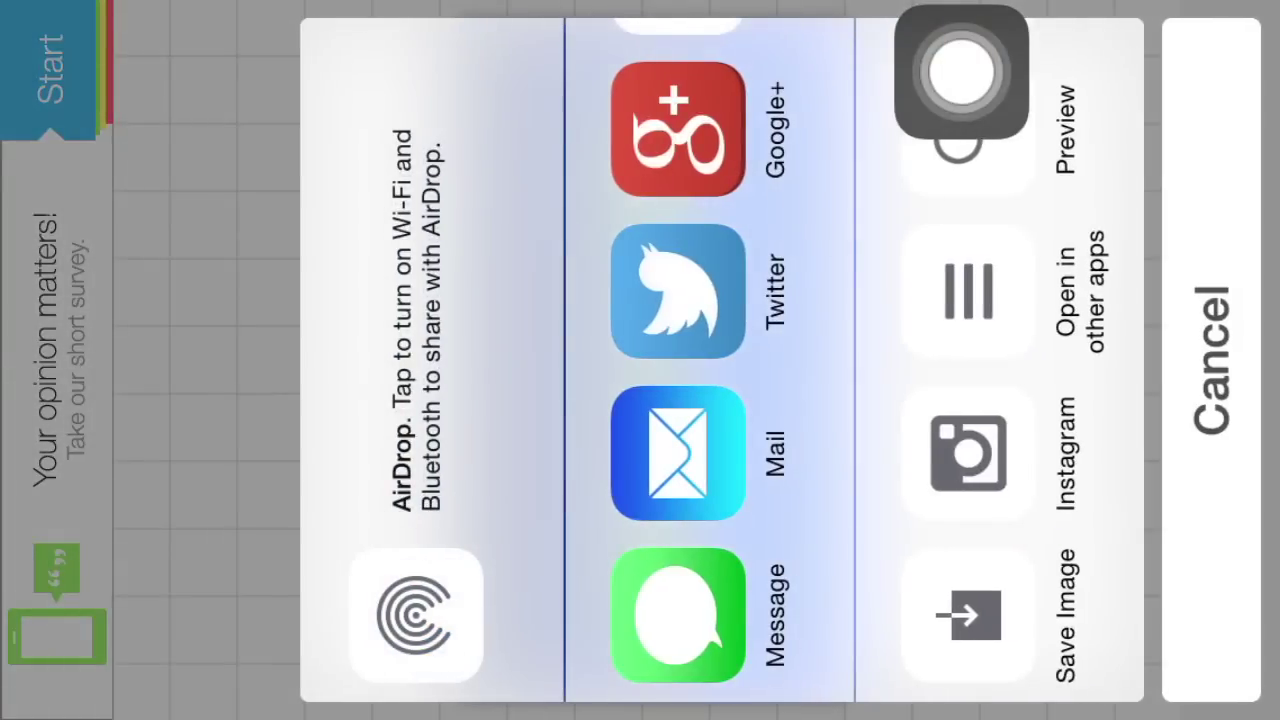
pyautogui.click(1210, 360)
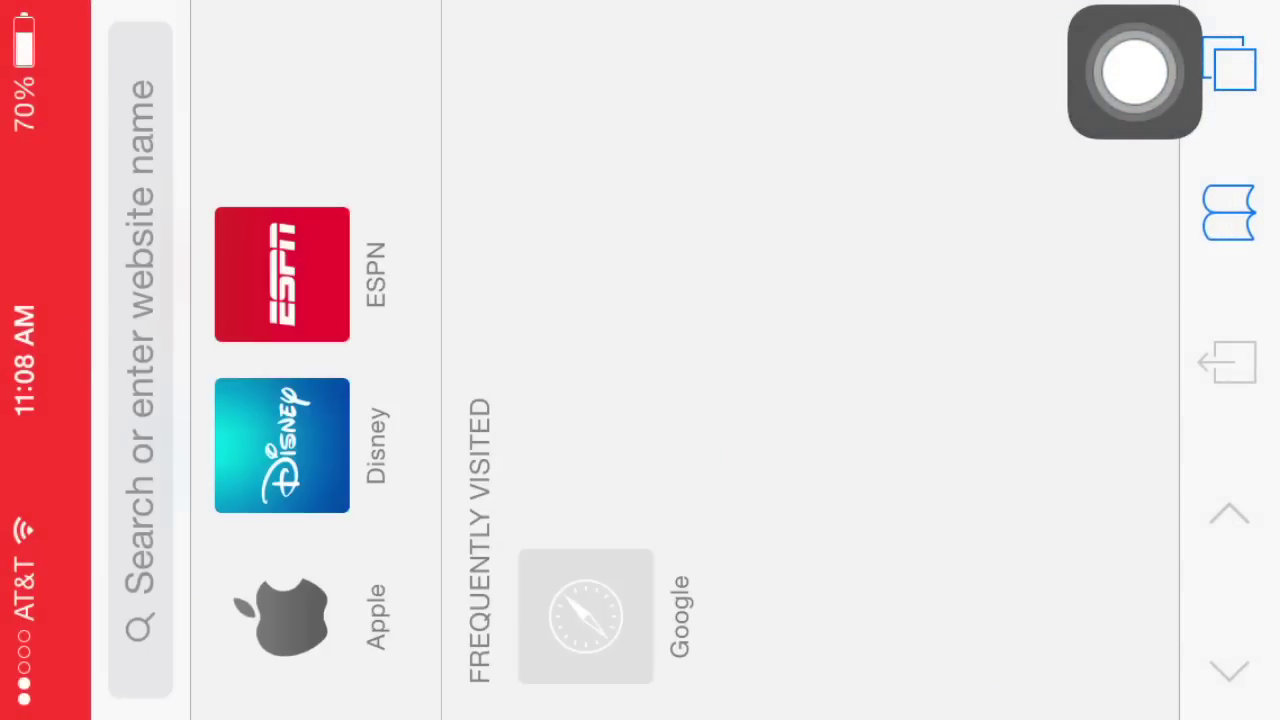
# Load the Google homepage in Safari
pyautogui.click(140, 380)
pyautogui.write('google.com — Google')
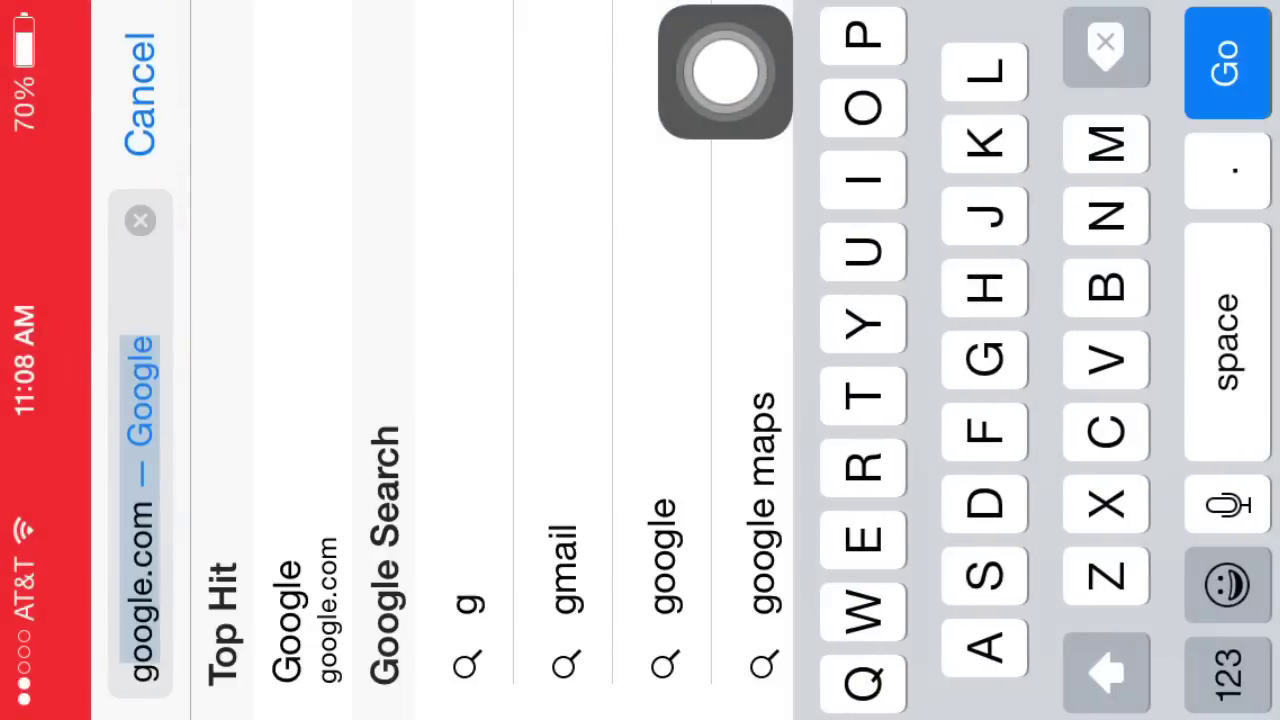
pyautogui.press('Return')
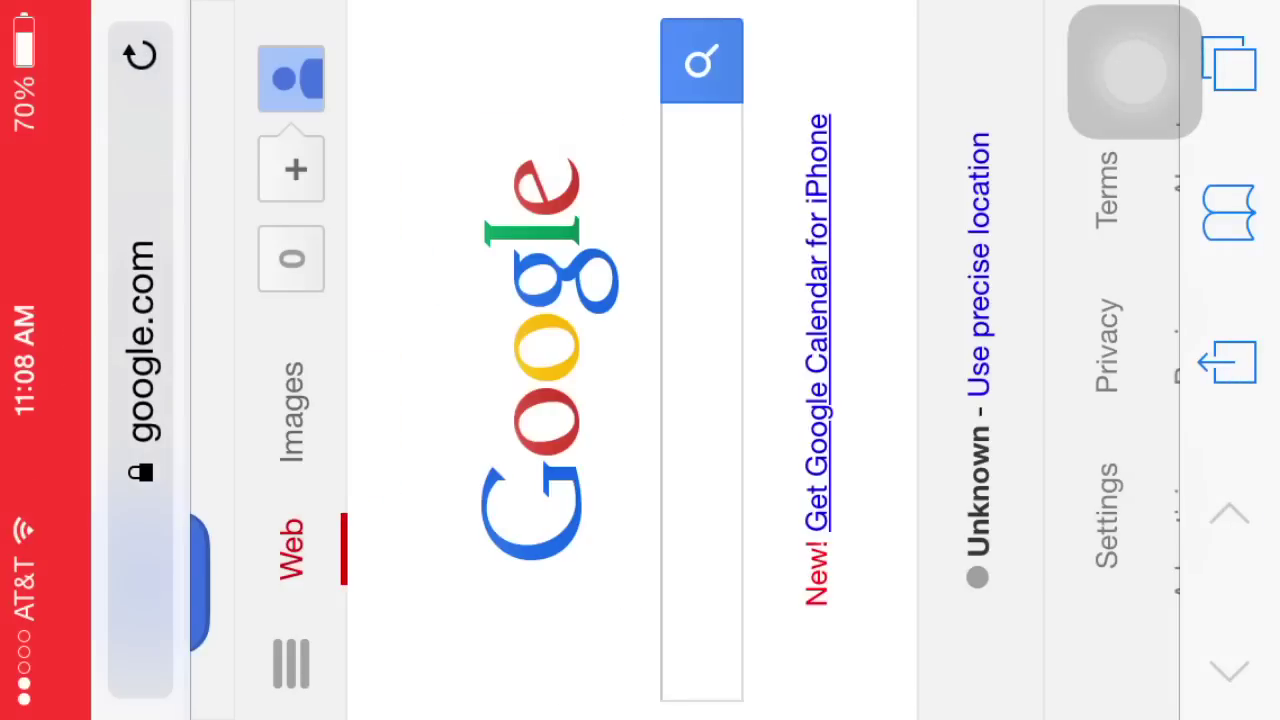
# Search Google for 'youtube' to reach the YouTube site
pyautogui.click(701, 400)
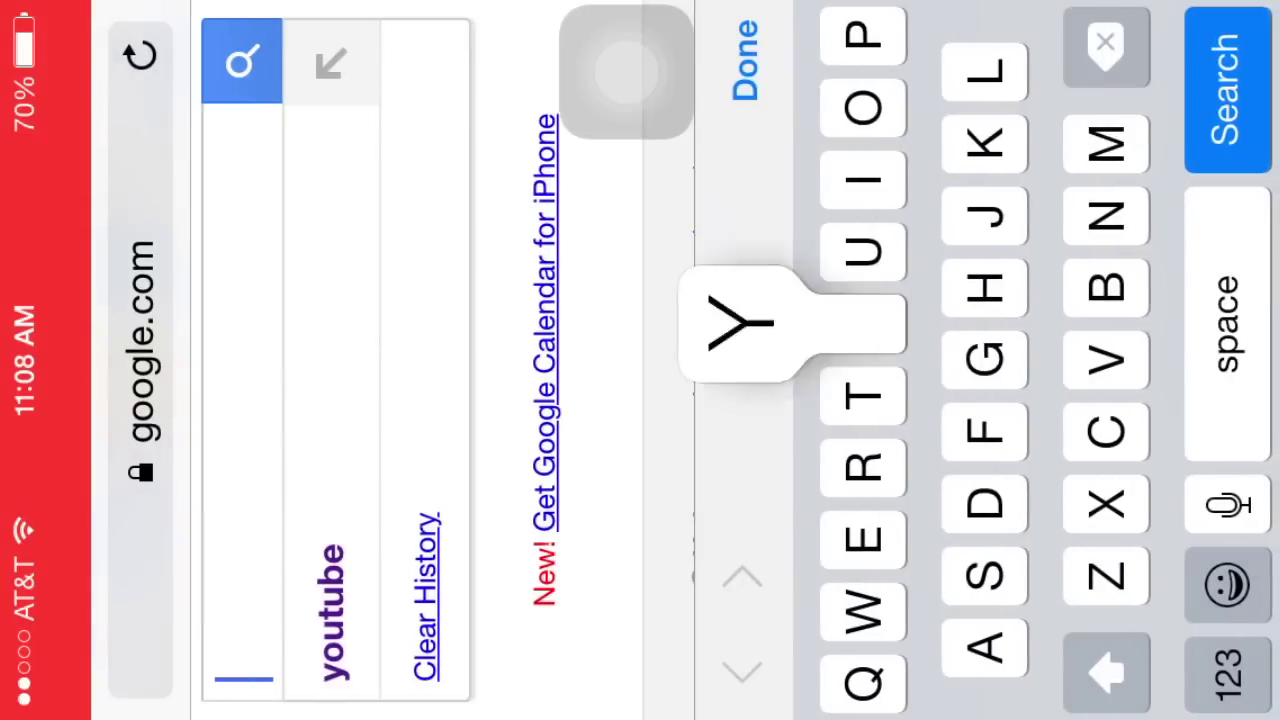
pyautogui.write('youtube')
pyautogui.press('Return')
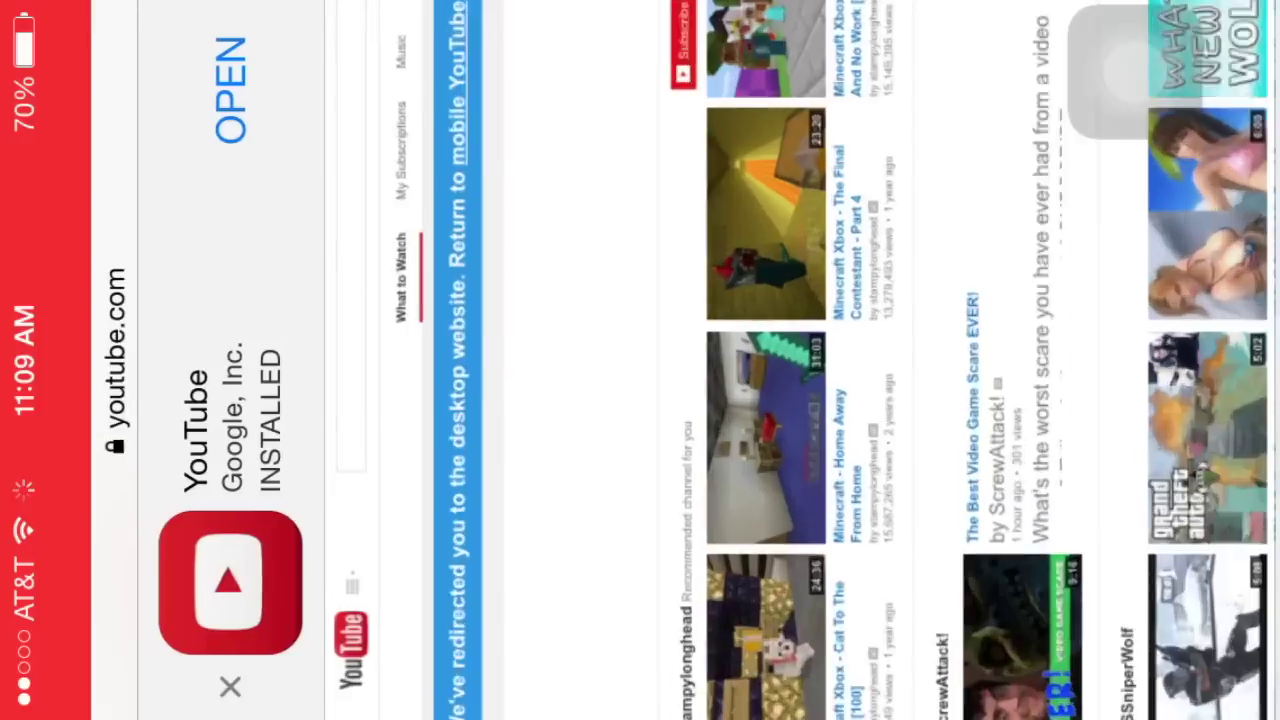
# Go to the TheCaptainBudder15 channel page via My Channel in the YouTube guide
pyautogui.scroll(5, 800, 360)
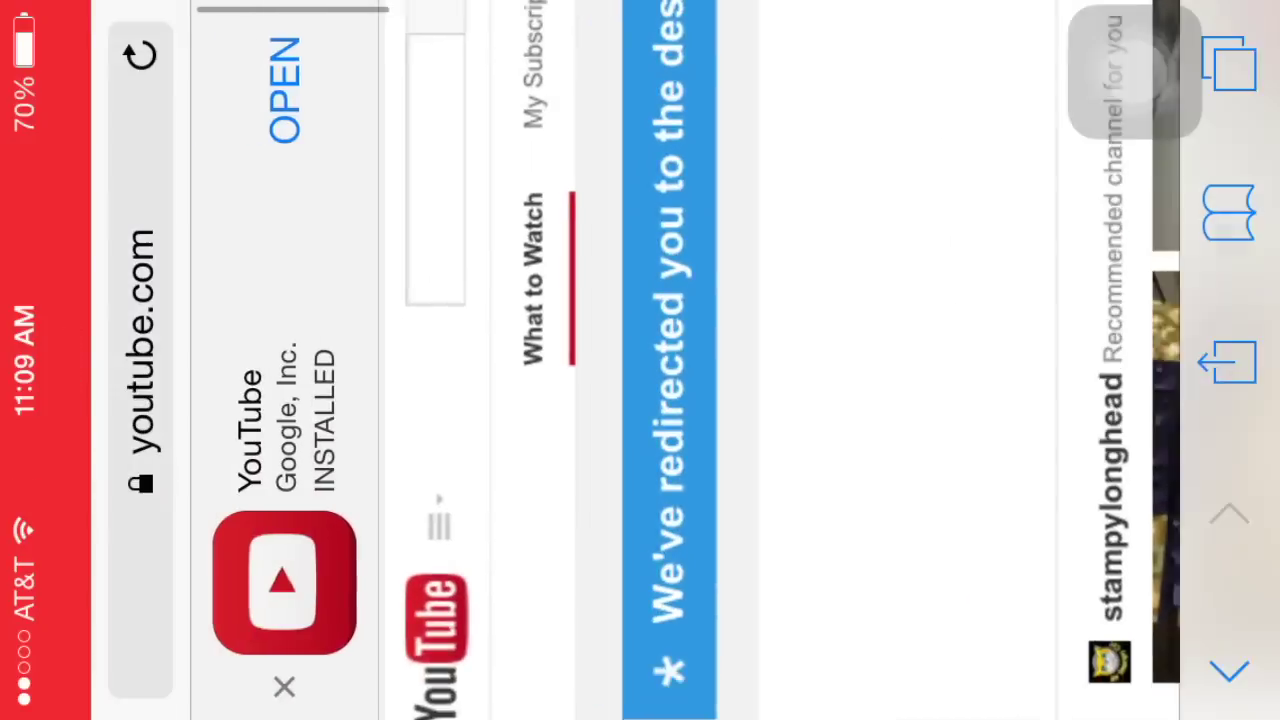
pyautogui.click(445, 150)
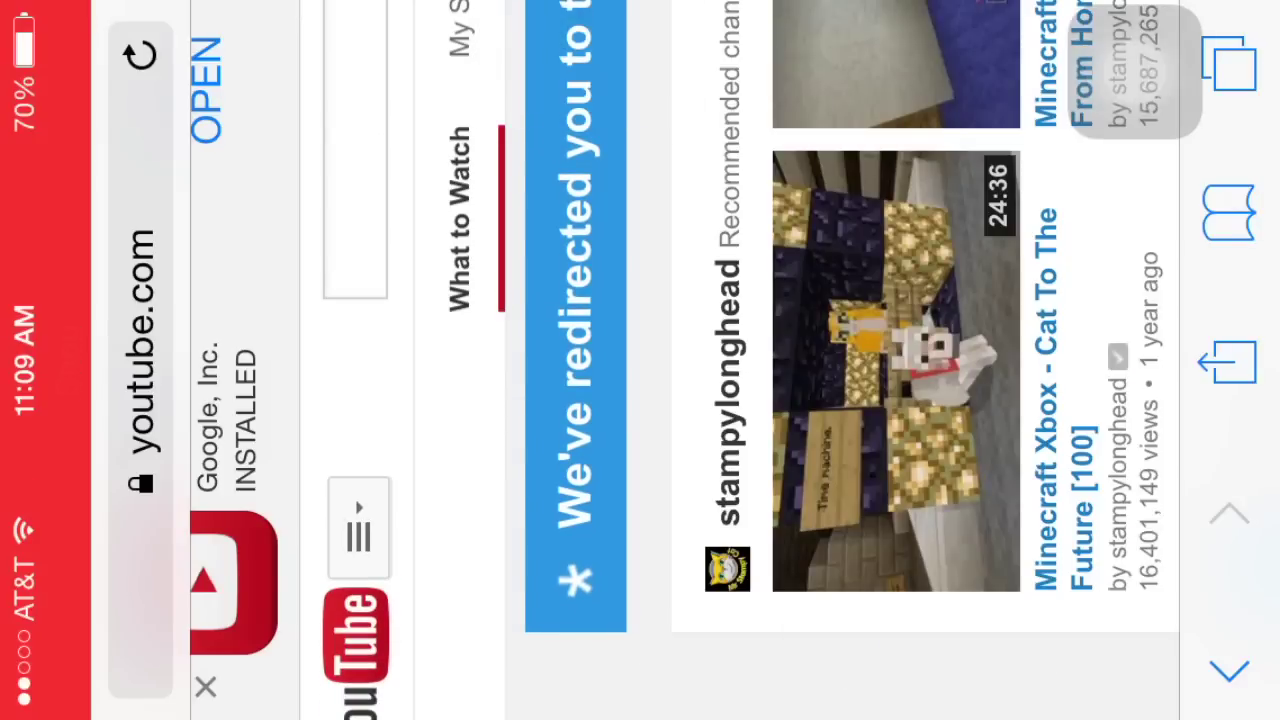
pyautogui.click(358, 530)
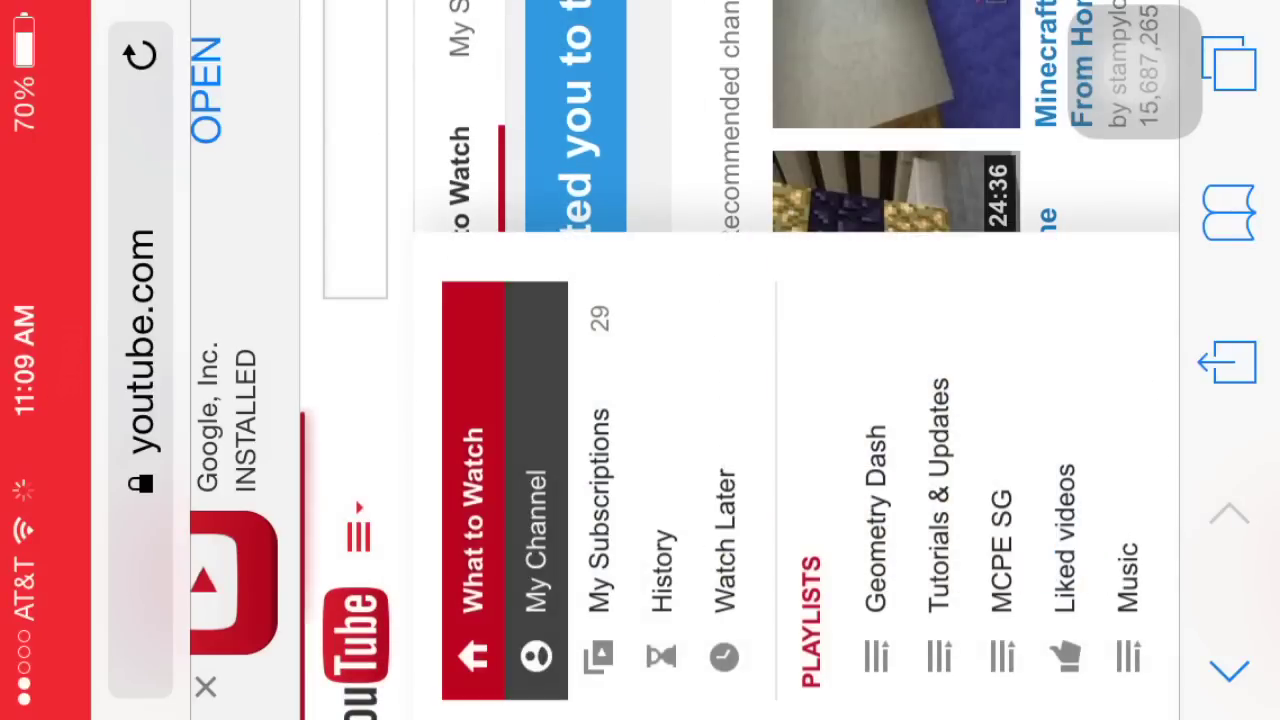
pyautogui.click(536, 540)
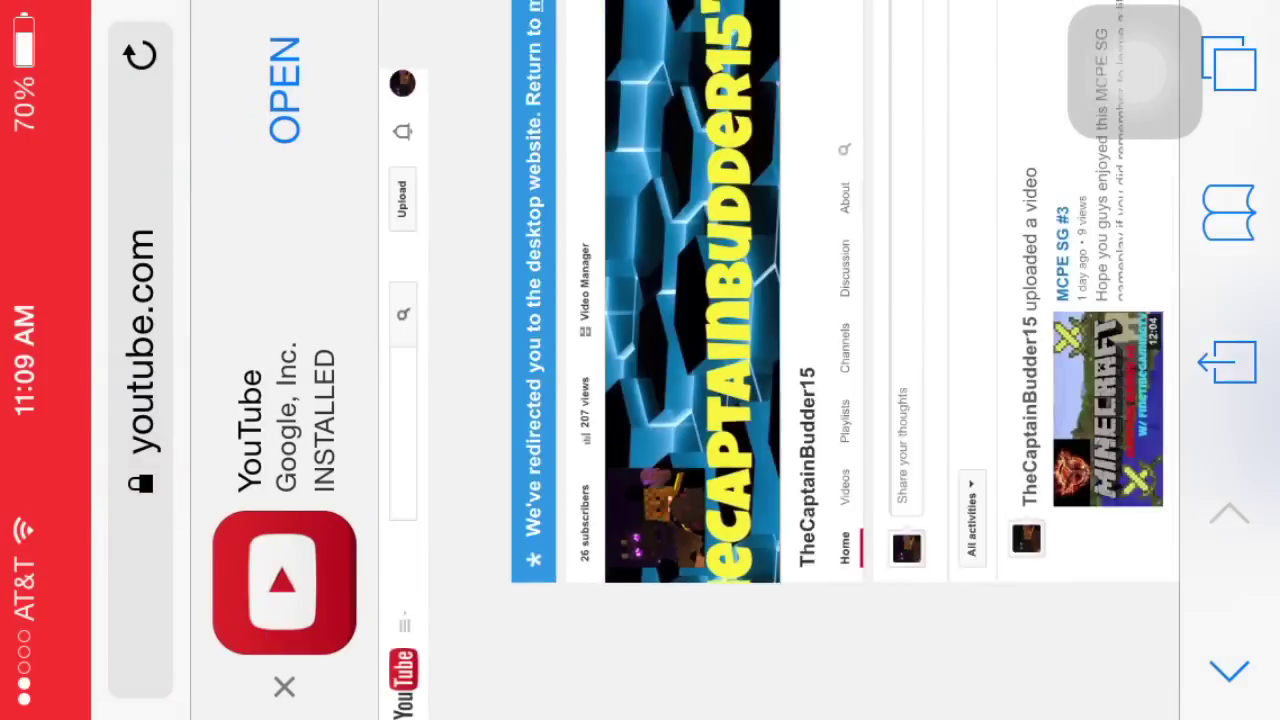
pyautogui.hscroll(5, 690, 360)
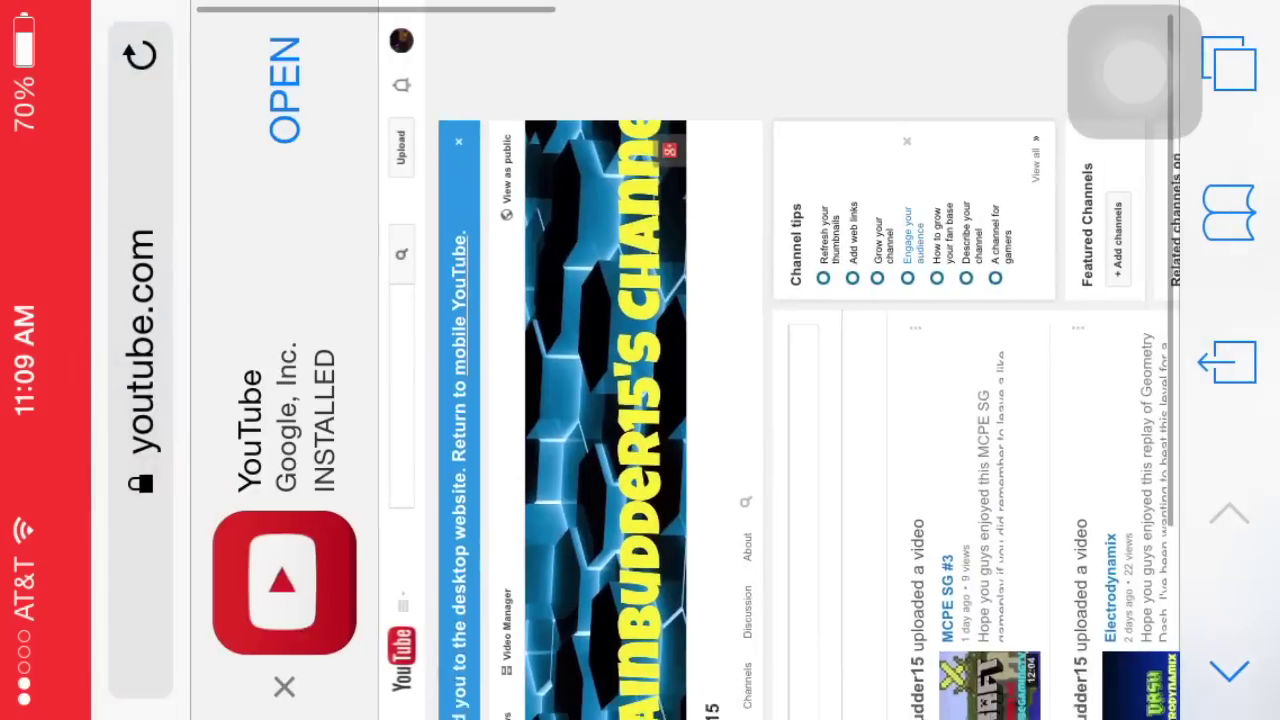
pyautogui.scroll(5, 640, 360)
pyautogui.scroll(3, 640, 360)
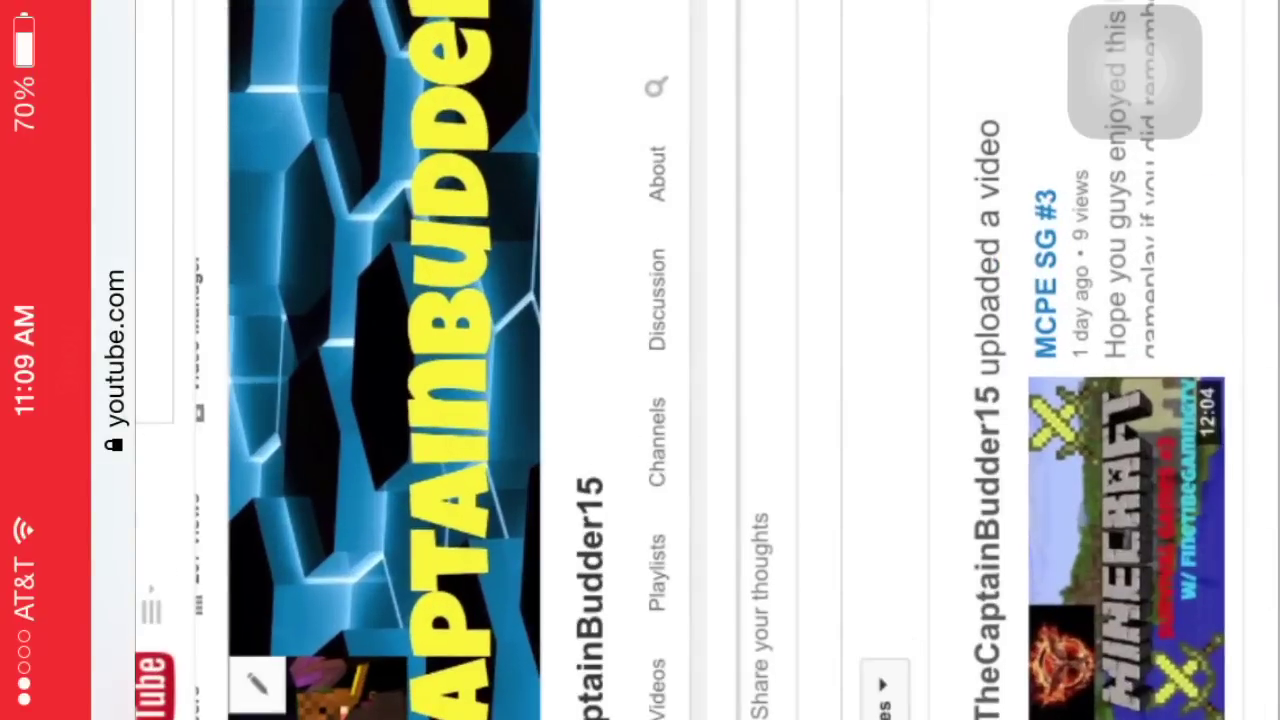
pyautogui.scroll(3, 640, 360)
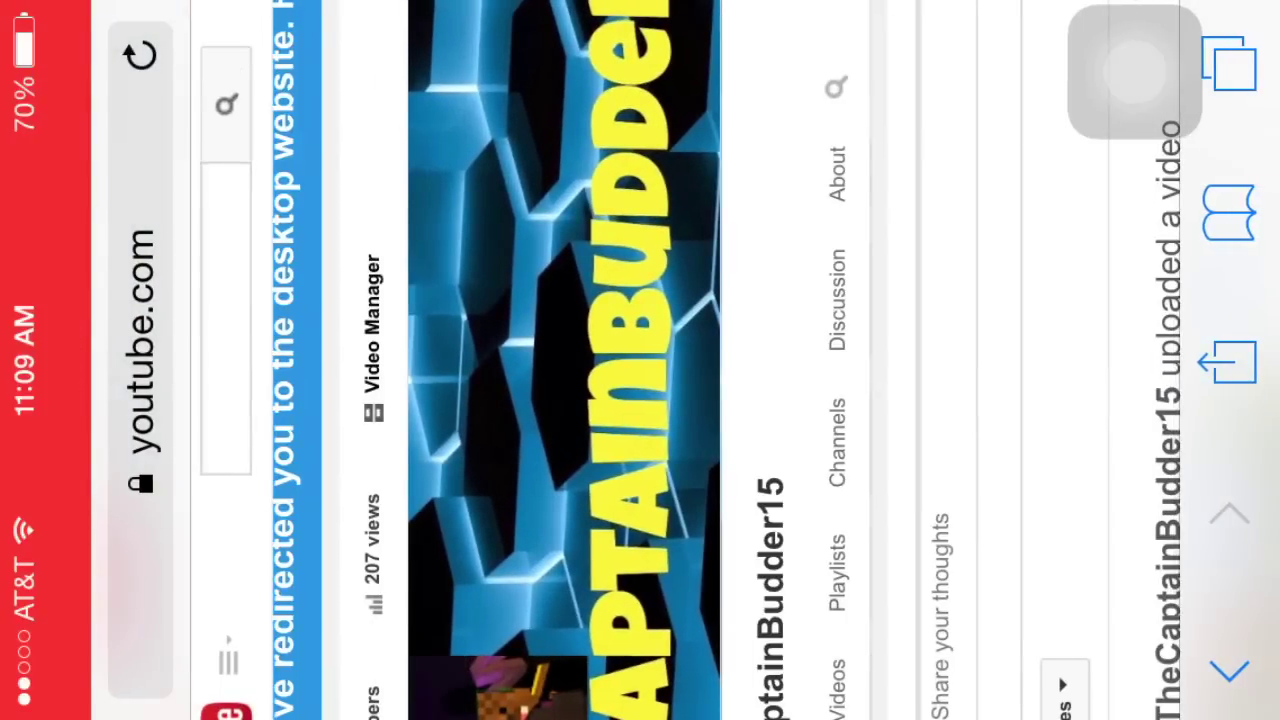
# Browse the YouTube Video Manager, then return to the iOS home screen
pyautogui.click(372, 335)
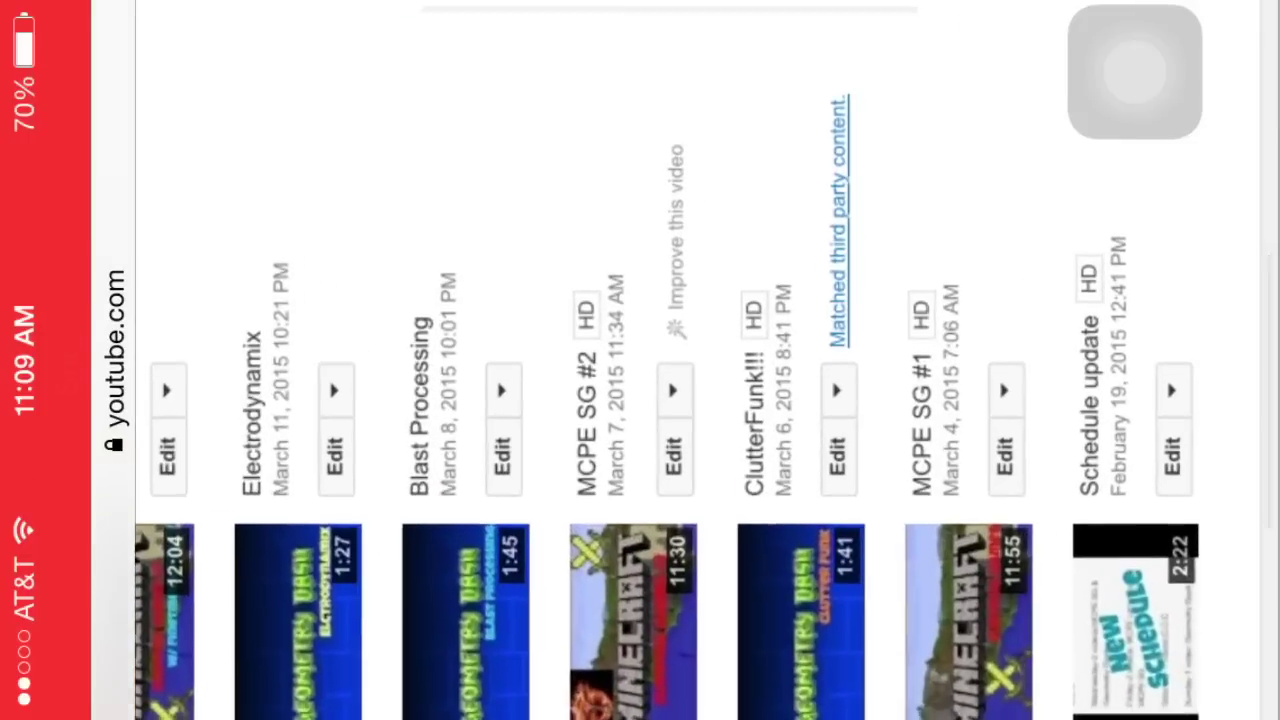
pyautogui.scroll(3, 640, 400)
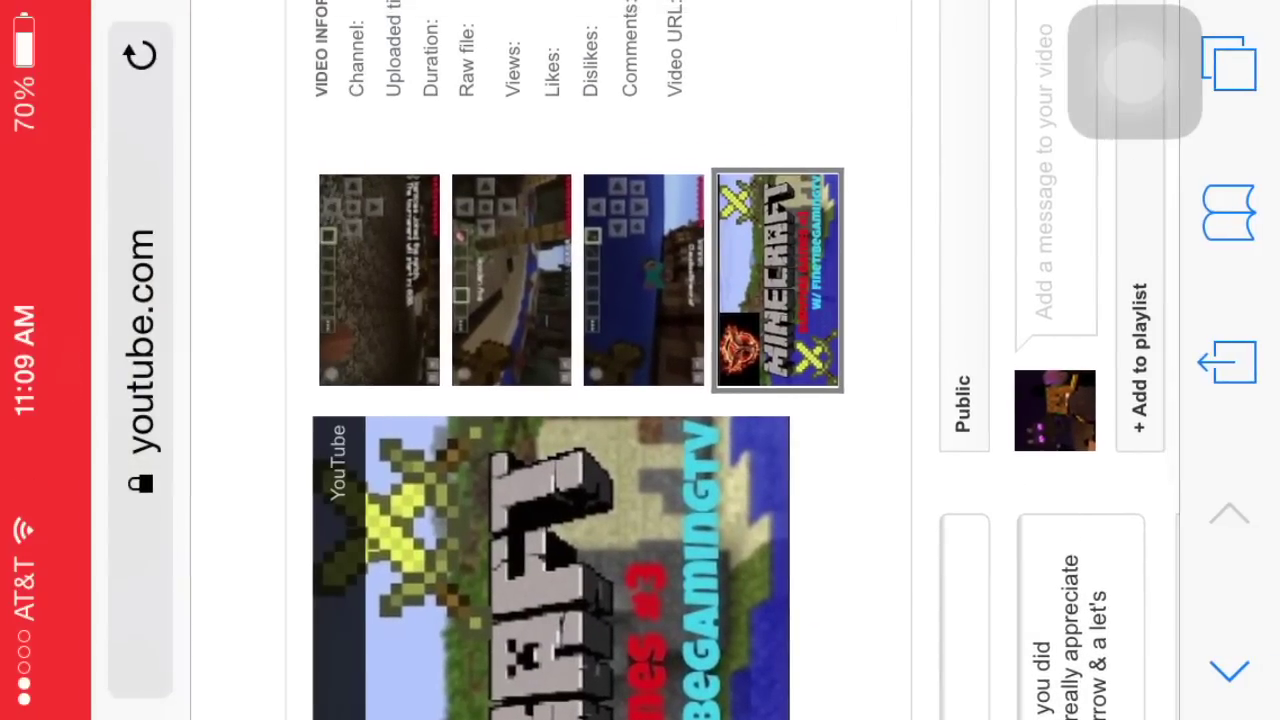
pyautogui.hscroll(3, 580, 360)
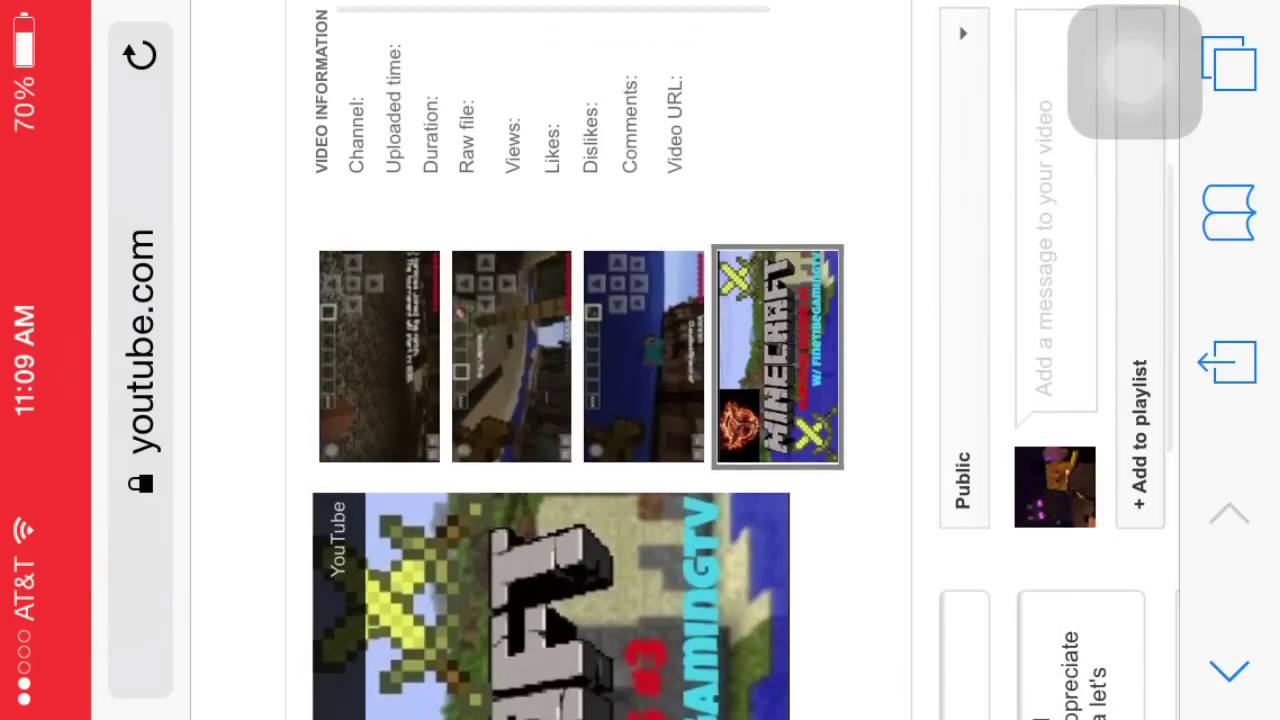
pyautogui.hscroll(-5, 640, 360)
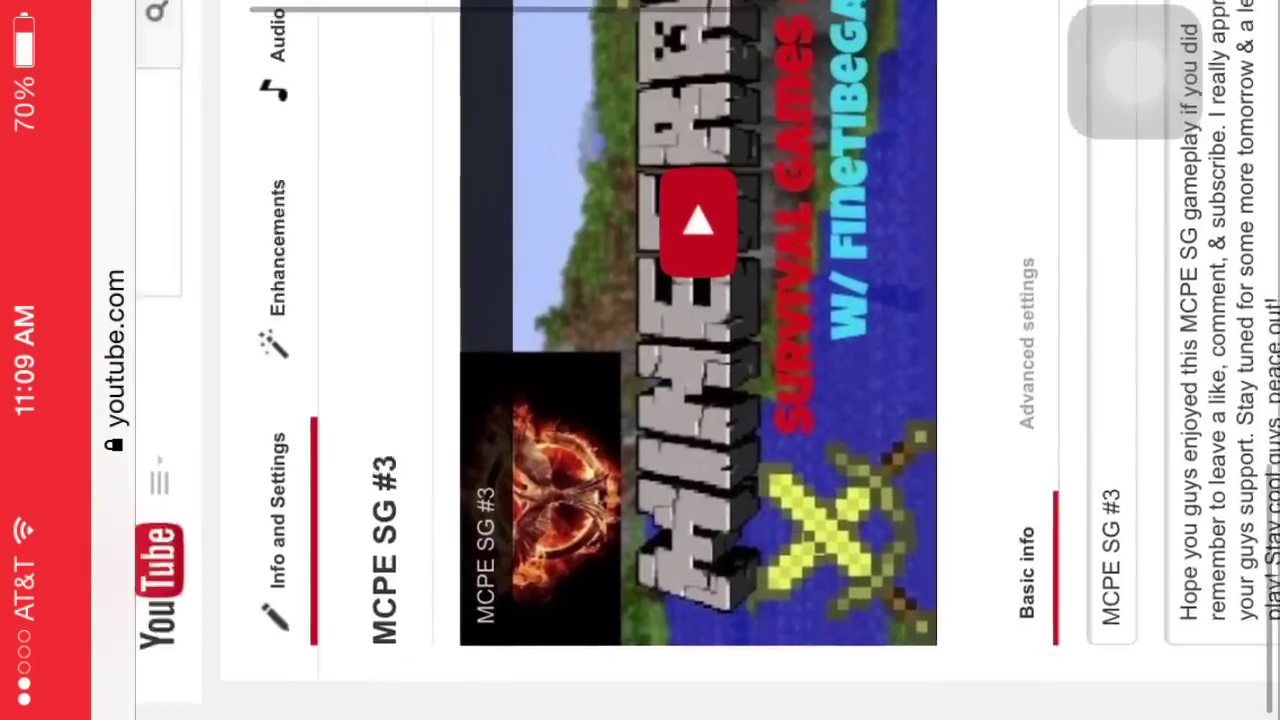
pyautogui.scroll(5, 640, 360)
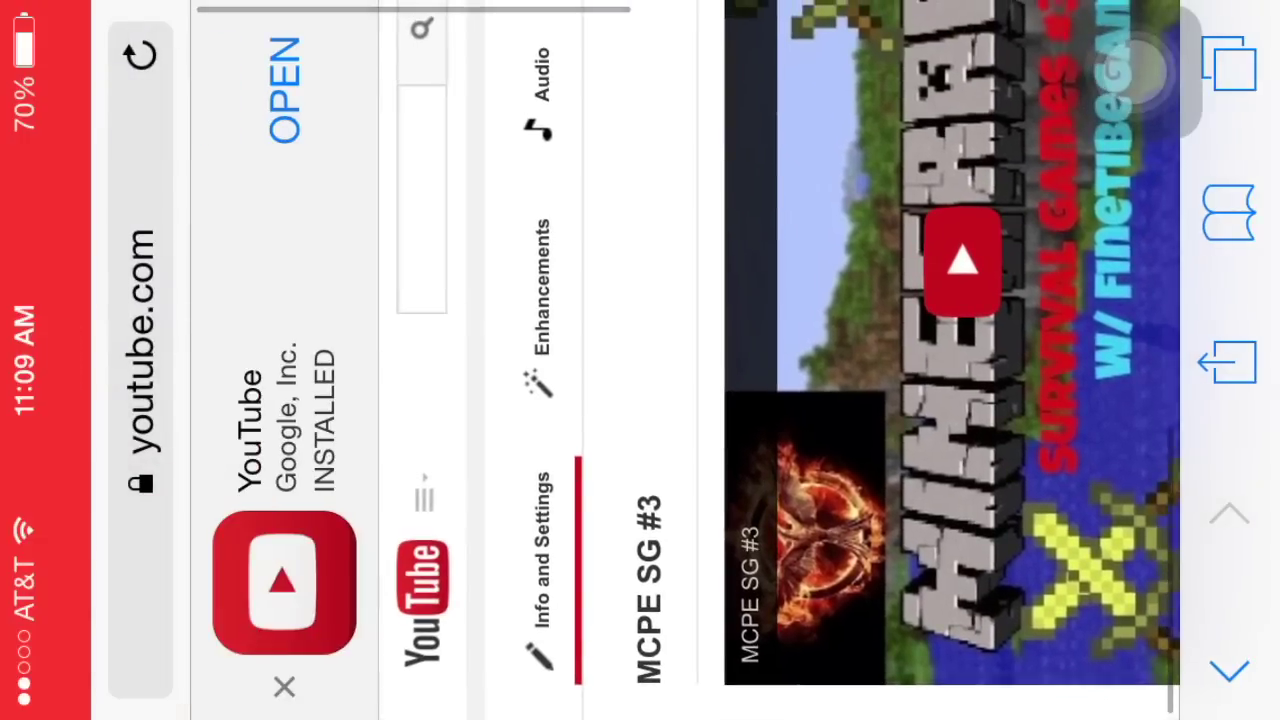
pyautogui.moveTo(1068, 85); pyautogui.dragTo(997, 70)
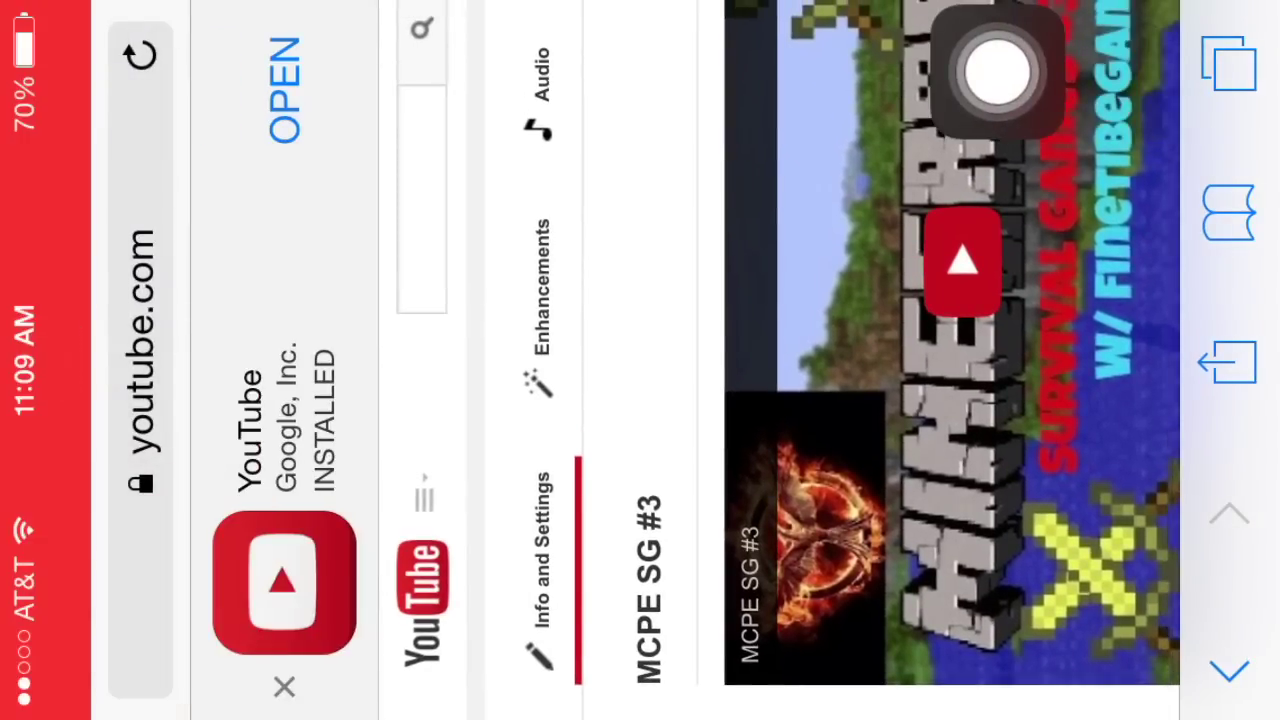
pyautogui.press('super')
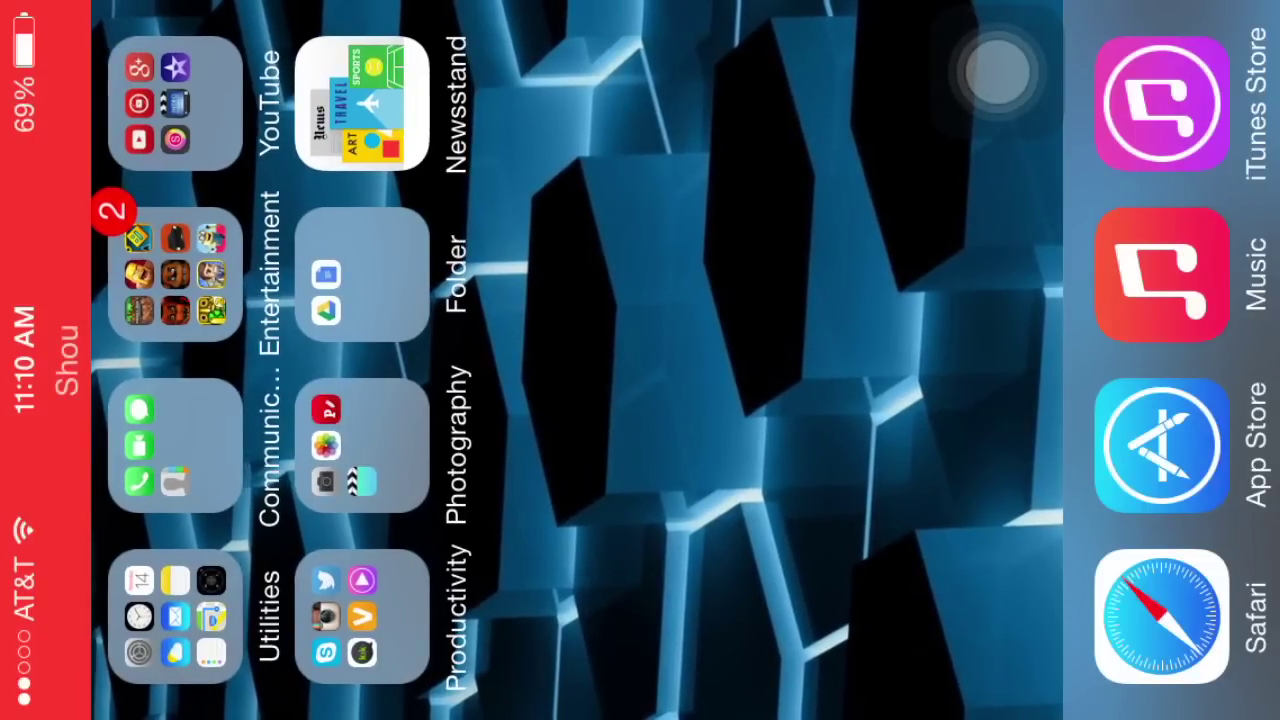
# Open the YouTube apps folder on the home screen
pyautogui.click(175, 103)
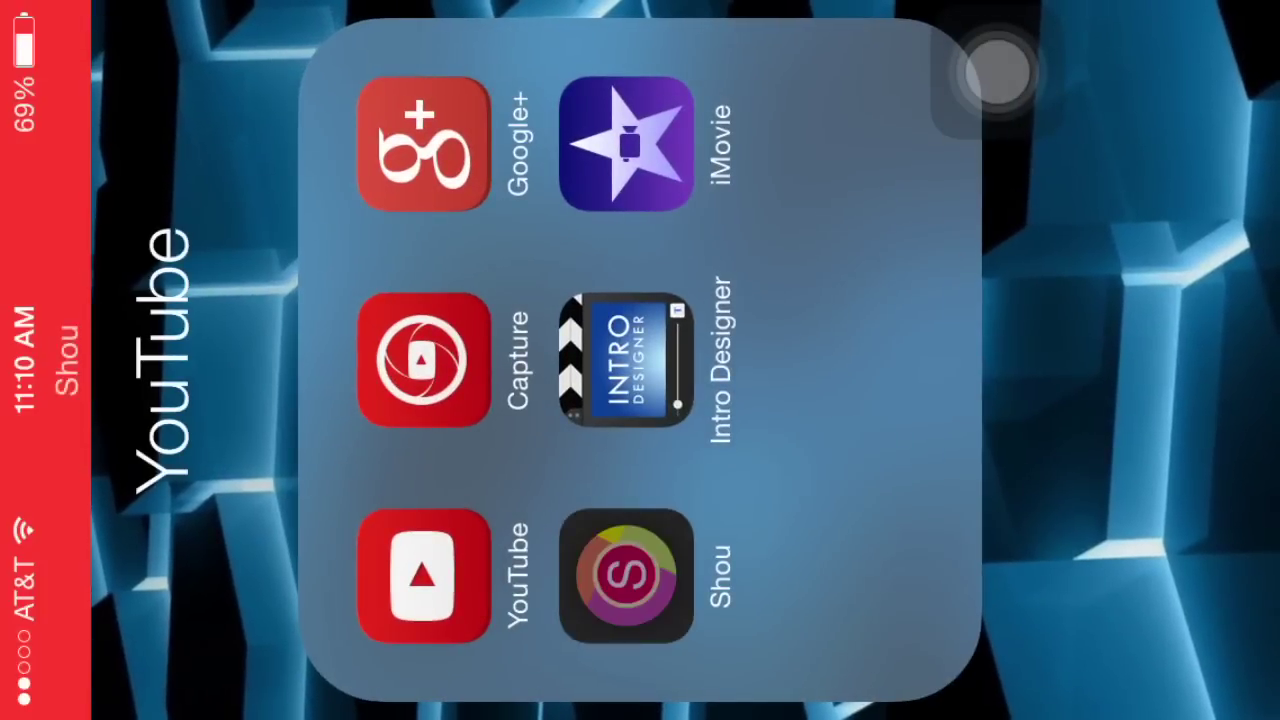